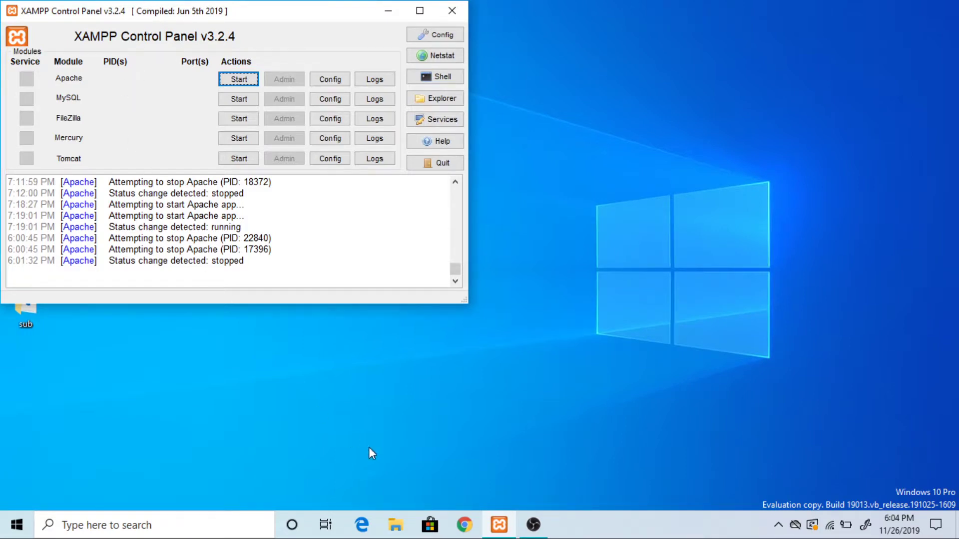
Look through the contents of the xampp folder on Local Disk (C:) in File Explorer, and close the window
left_click(396, 526)
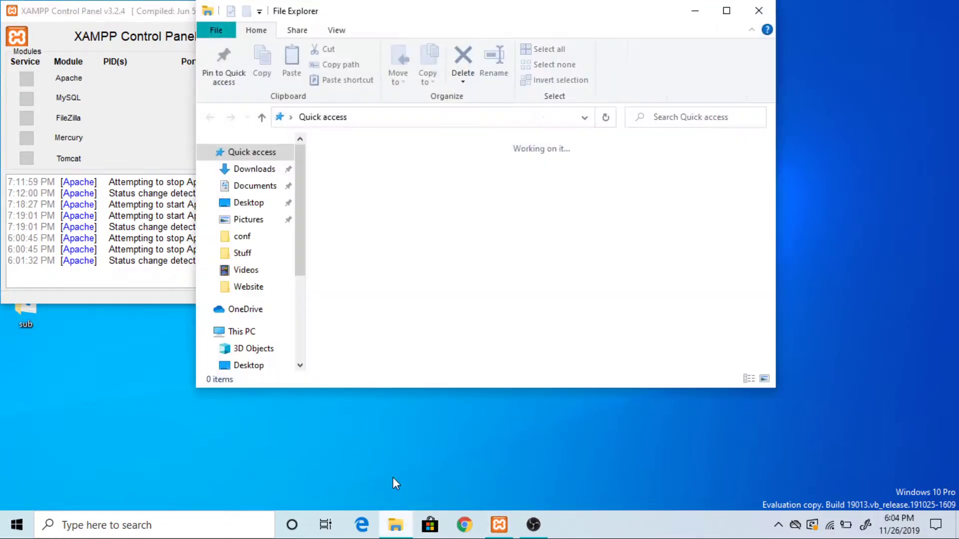
scroll(240, 342, "down", 3)
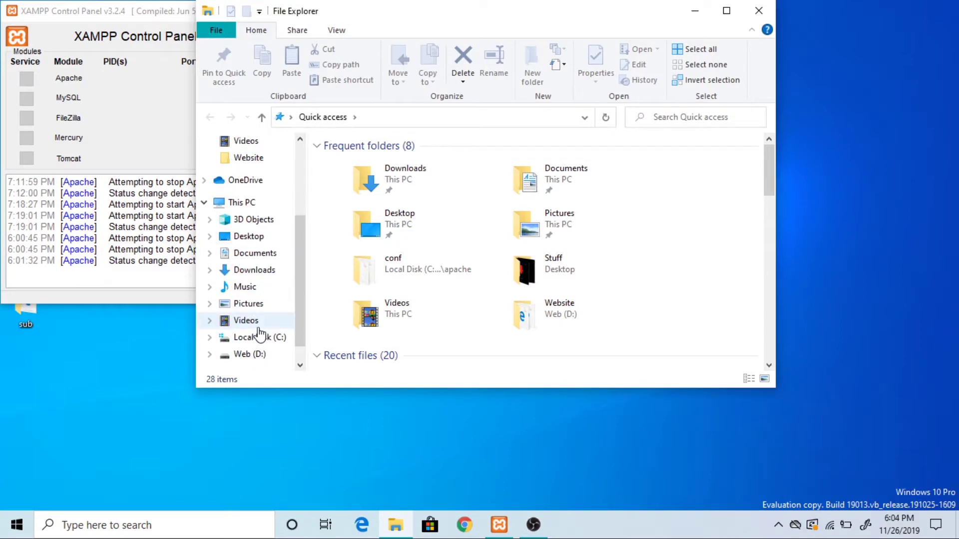
left_click(260, 337)
scroll(399, 314, "down", 1)
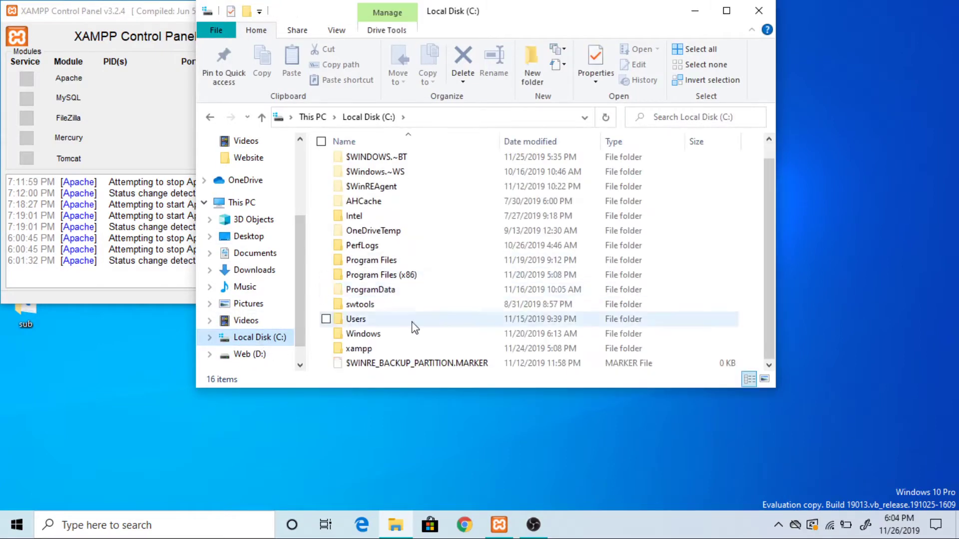
double_click(384, 349)
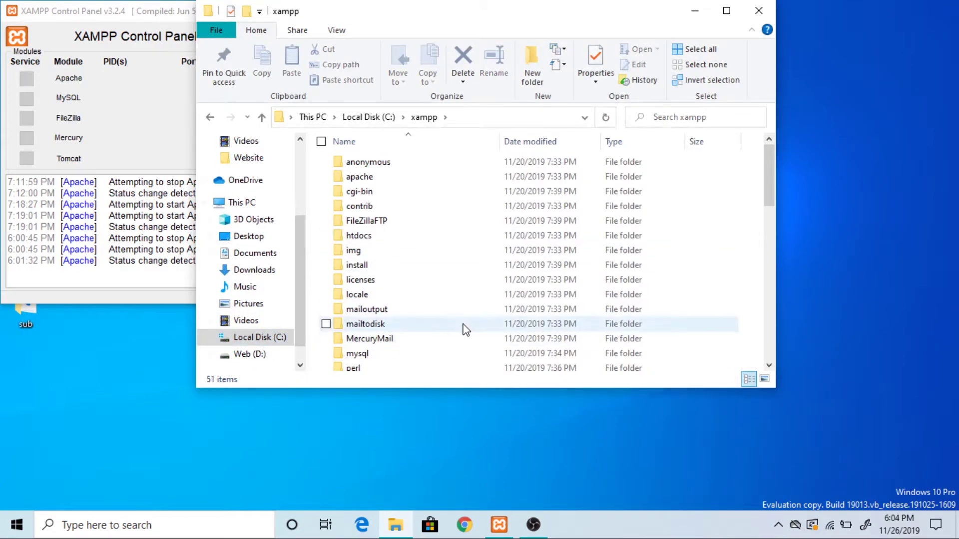
scroll(465, 329, "down", 10)
scroll(462, 332, "down", 5)
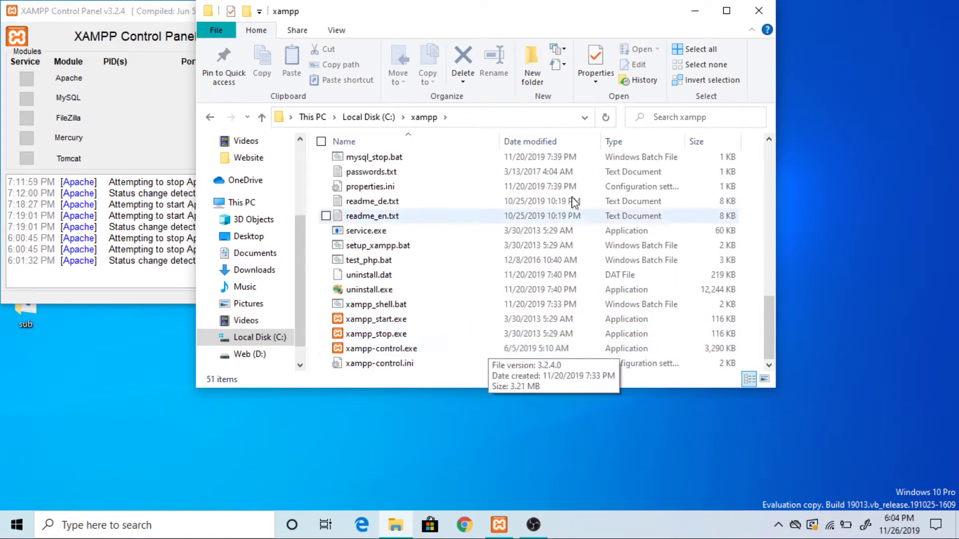
left_click(768, 10)
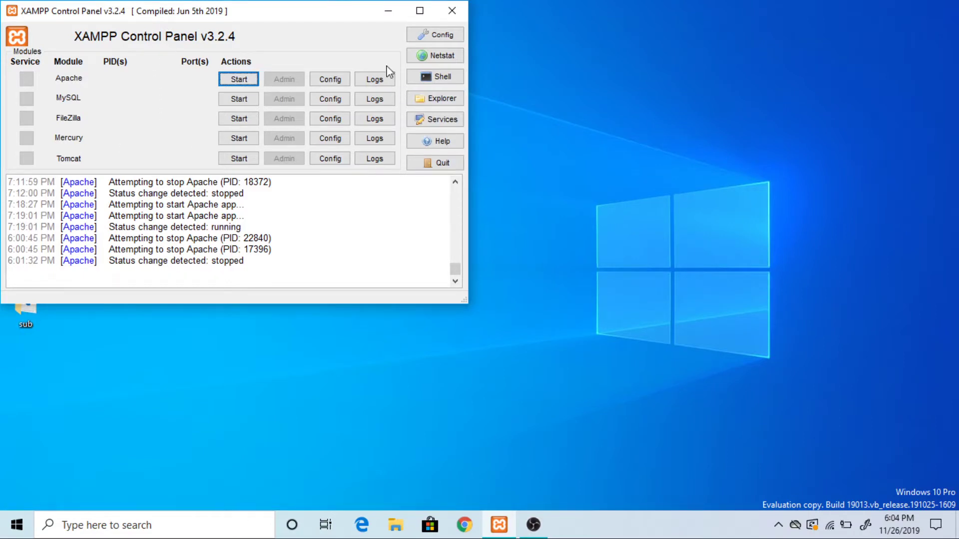
Open Apache's httpd.conf from the XAMPP Control Panel and check the port number in its active Listen directive
left_click(328, 78)
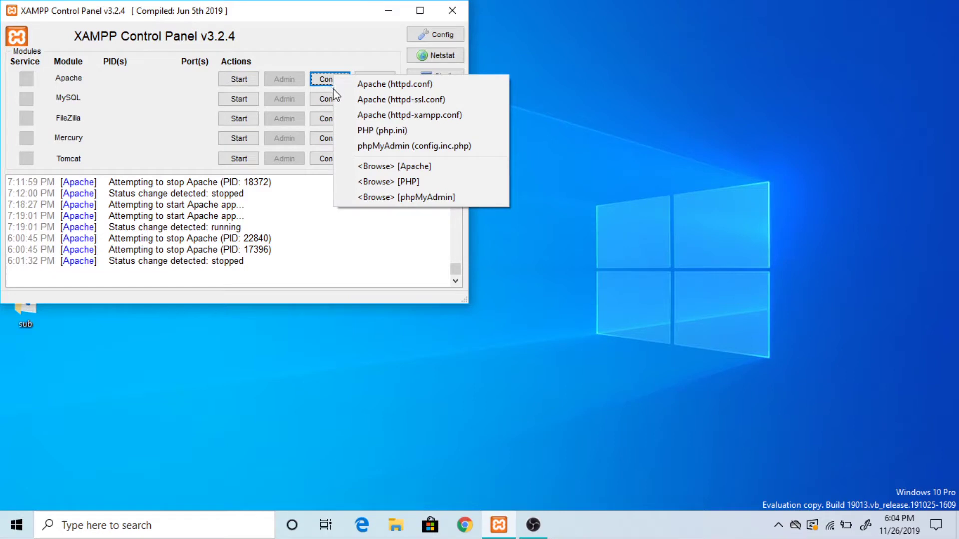
left_click(364, 84)
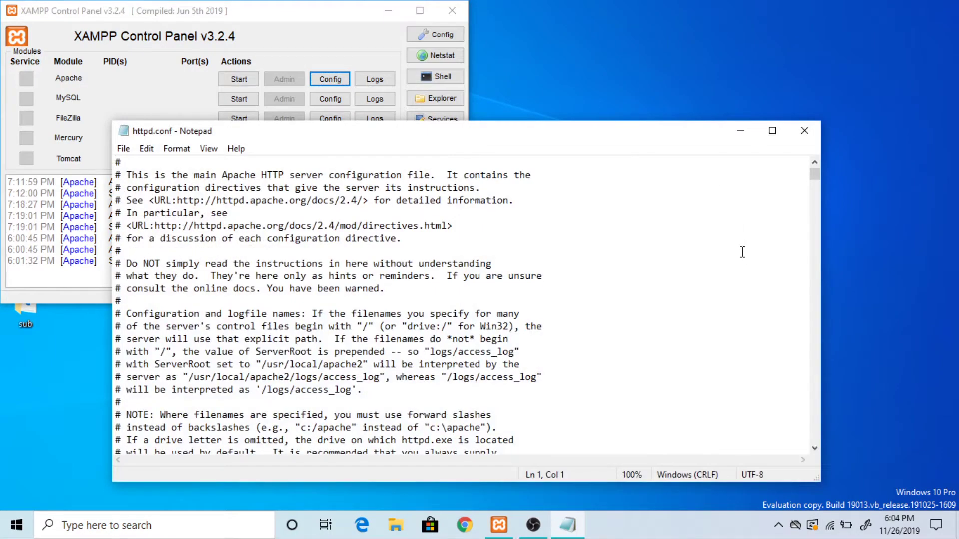
scroll(739, 254, "down", 17)
scroll(739, 253, "down", 7)
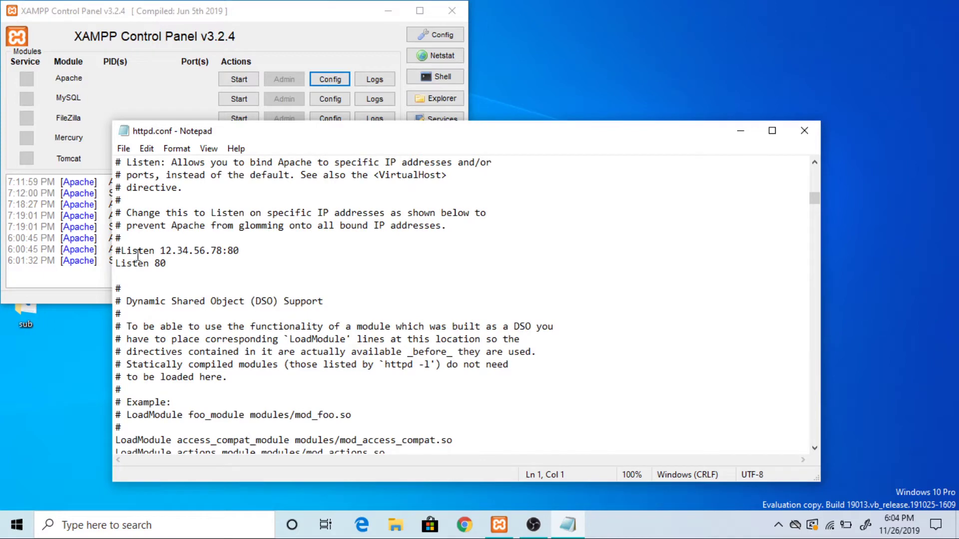
left_click_drag(154, 263, 167, 265)
left_click(170, 267)
Find the DocumentRoot and matching Directory lines in httpd.conf to check which folder Apache serves
scroll(543, 345, "down", 20)
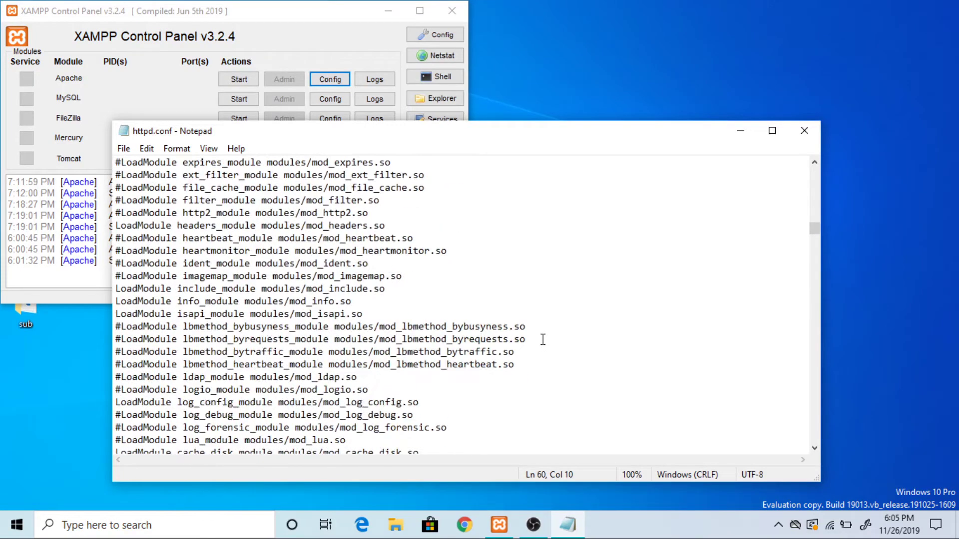
scroll(543, 339, "down", 20)
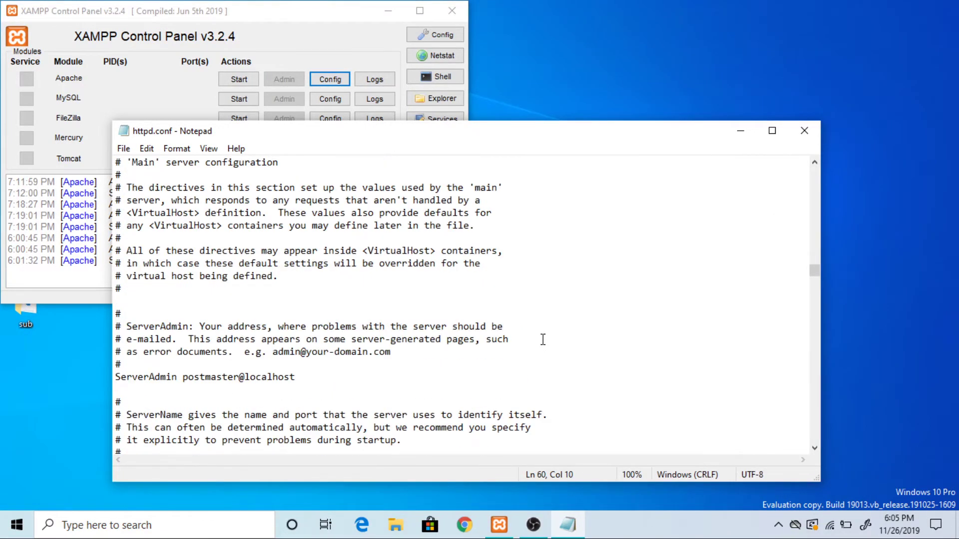
scroll(543, 339, "down", 6)
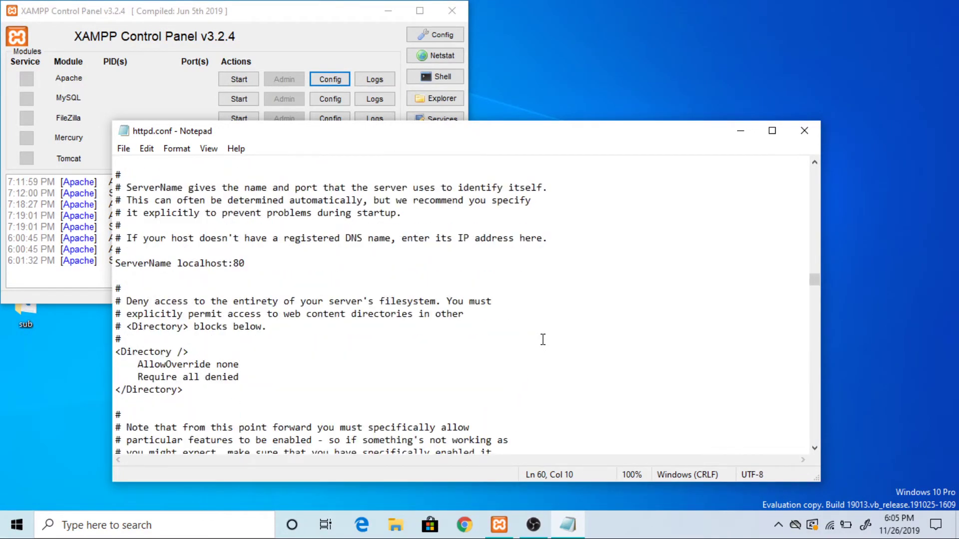
scroll(543, 340, "down", 6)
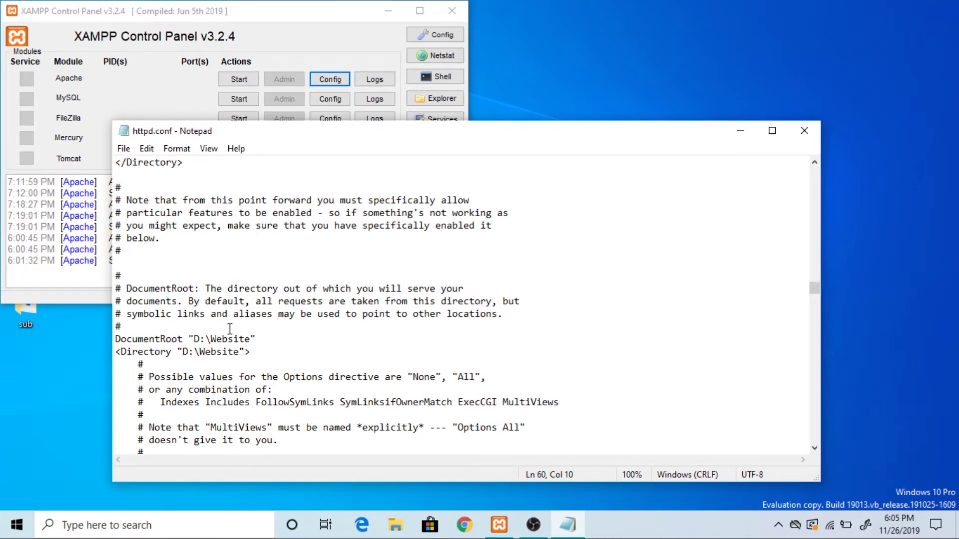
Open the Website folder on the Web (D:) drive in File Explorer
left_click(410, 531)
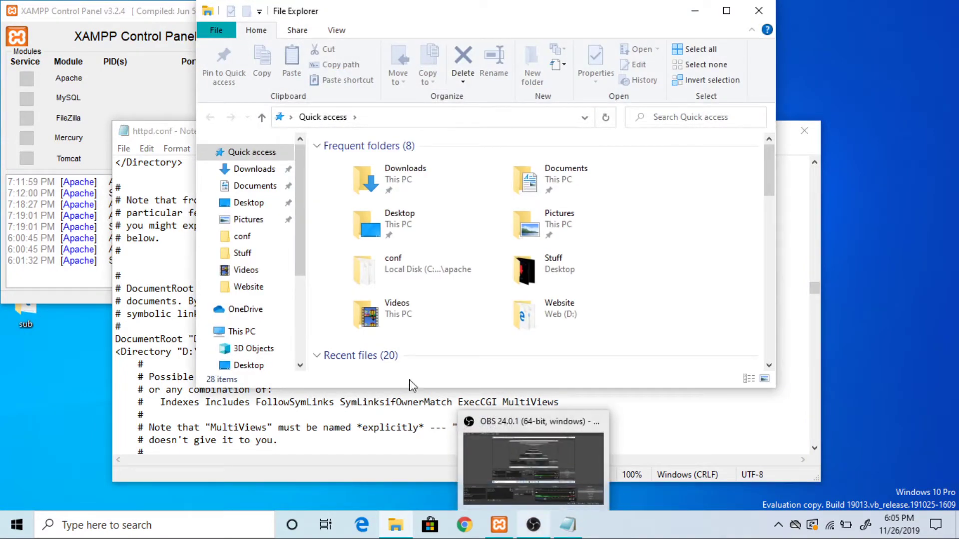
scroll(240, 270, "down", 3)
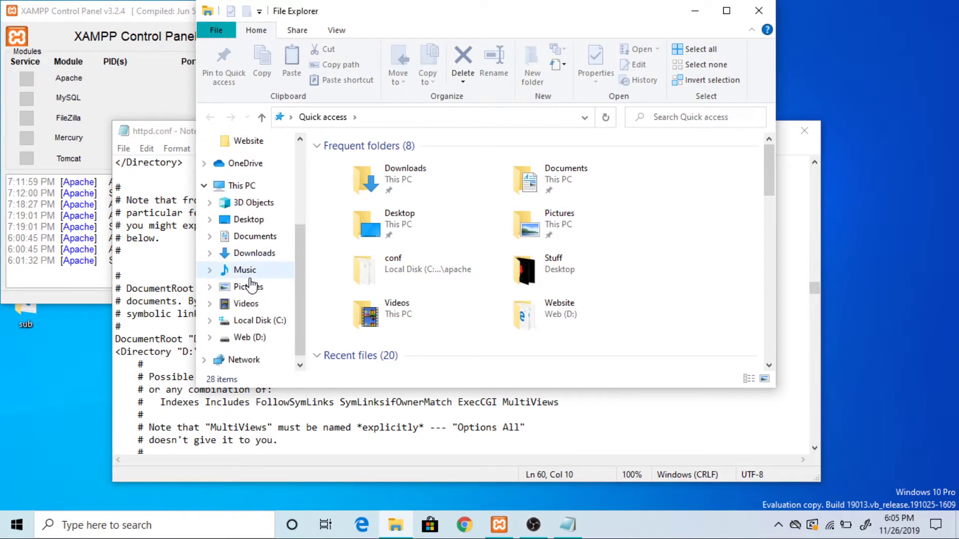
left_click(252, 336)
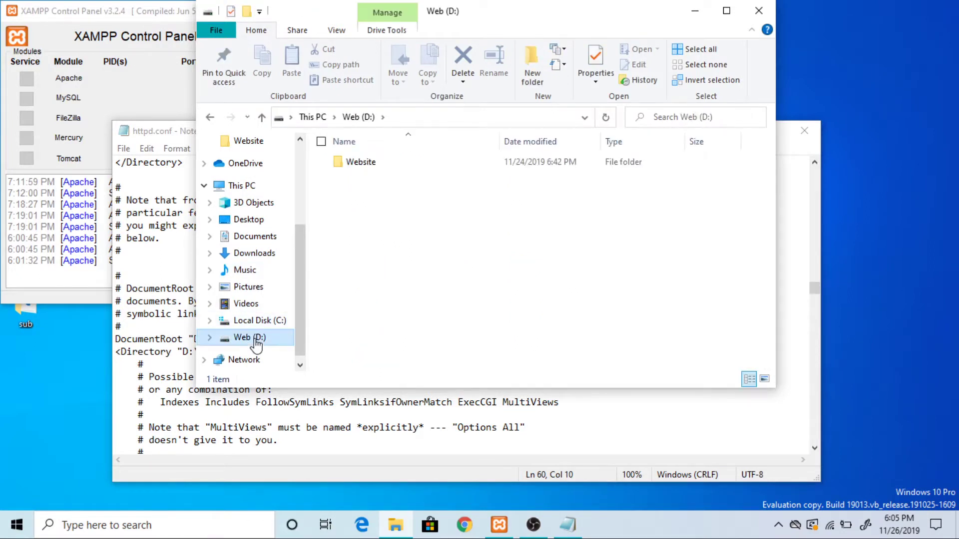
double_click(507, 163)
left_click_drag(524, 209, 515, 147)
left_click(524, 210)
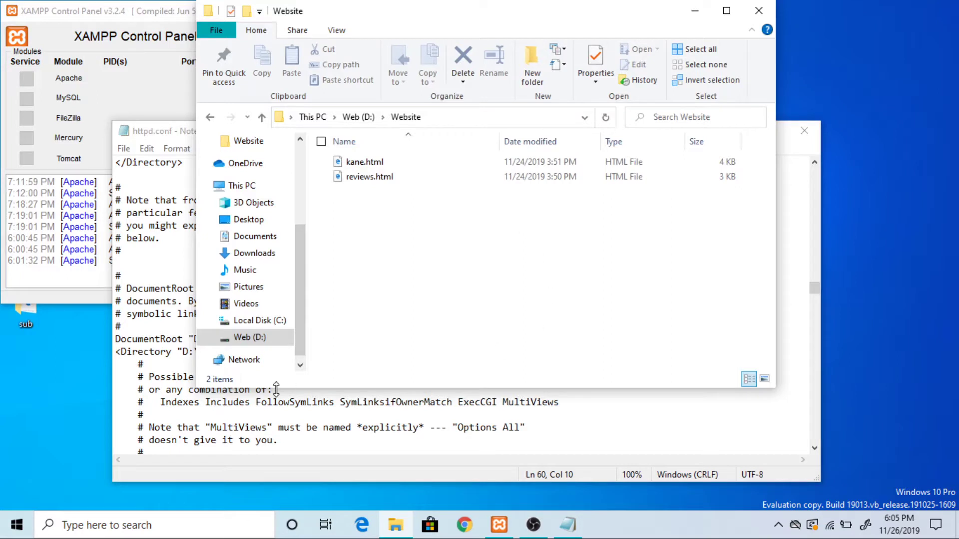
View the Website folder's properties to check its location, and close the properties
right_click(456, 159)
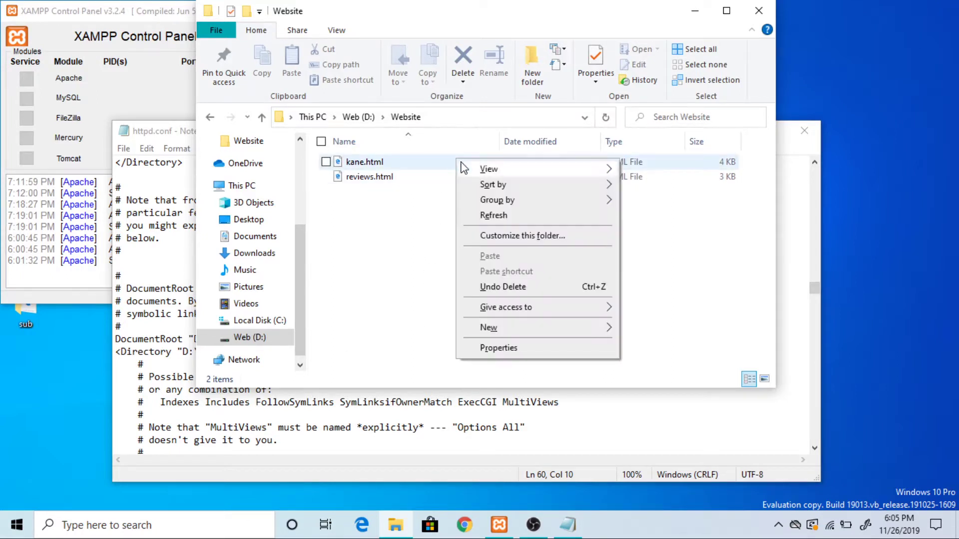
left_click(551, 348)
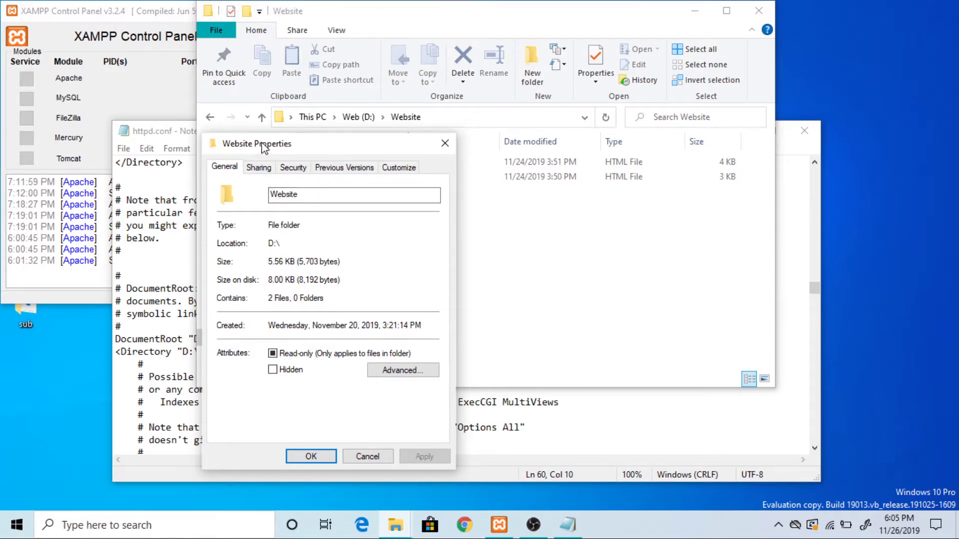
left_click(445, 142)
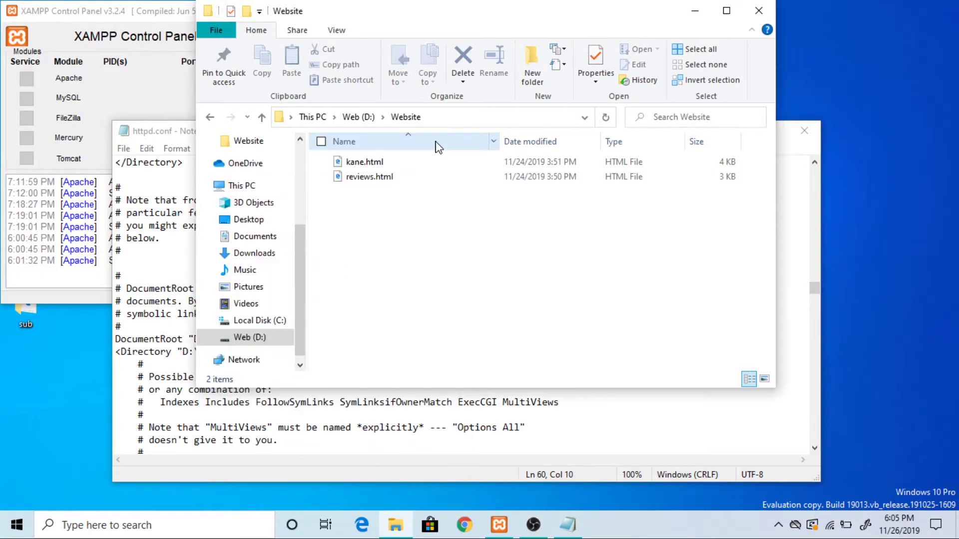
View the properties of kane.html to check its location, and close both the properties and File Explorer
right_click(451, 172)
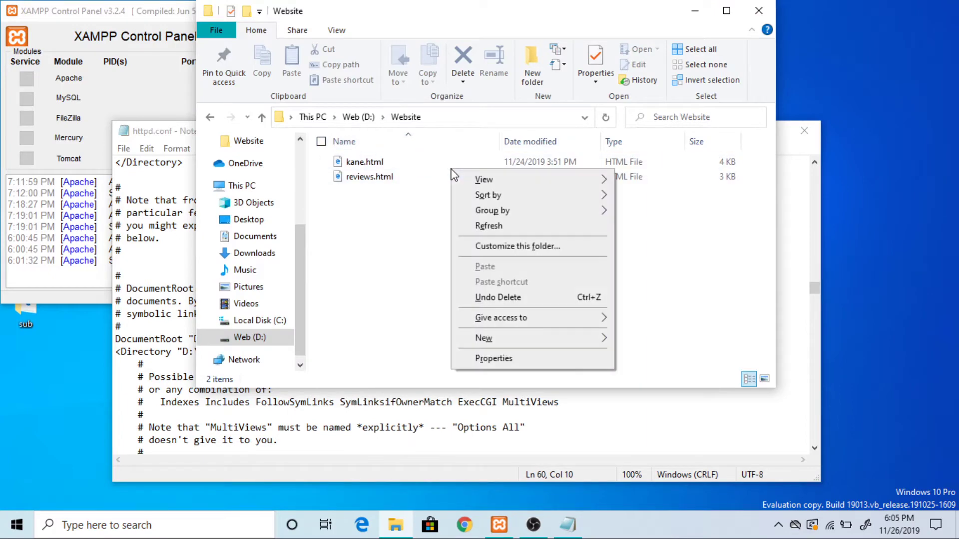
left_click(426, 161)
left_click(429, 163)
right_click(427, 159)
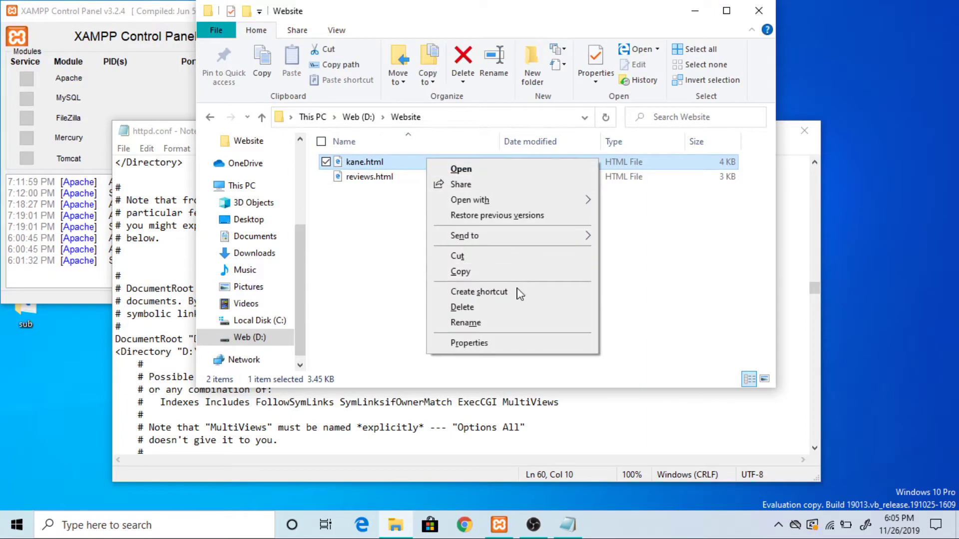
left_click(510, 343)
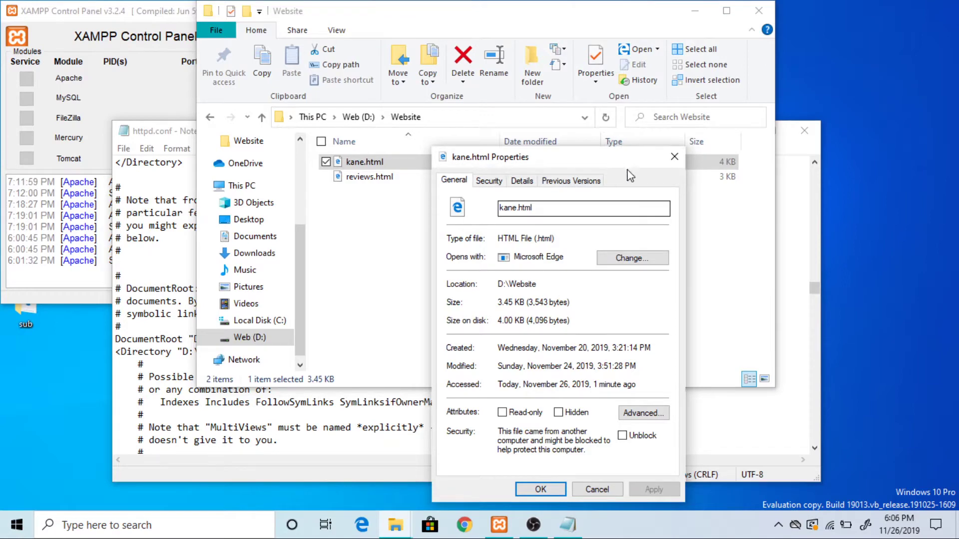
left_click(675, 157)
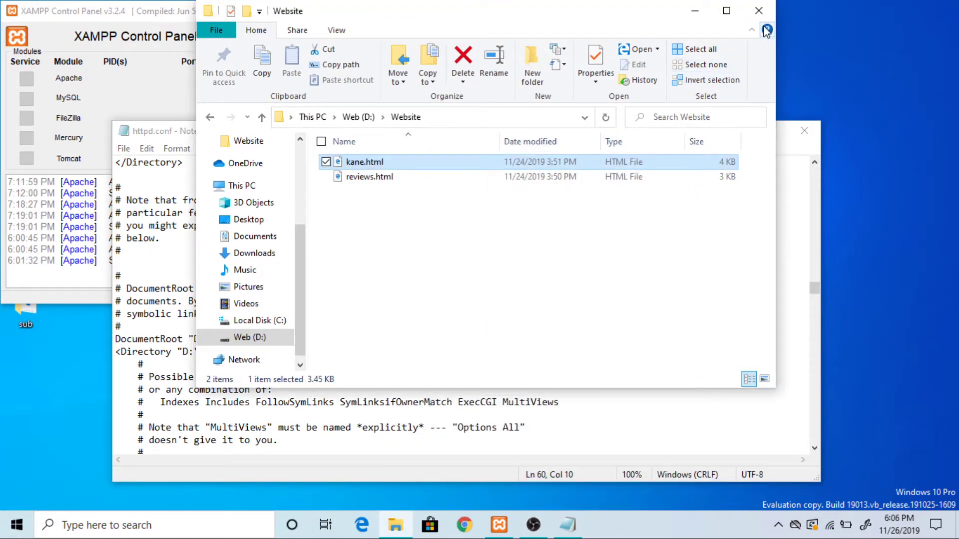
left_click(758, 11)
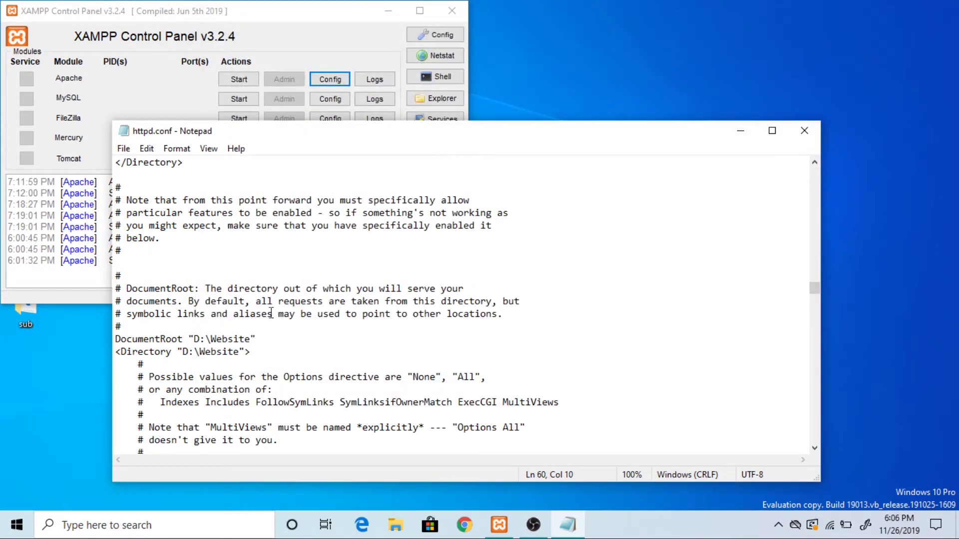
Highlight the folder path in the DocumentRoot and Directory lines of httpd.conf, and close the file
left_click_drag(194, 340, 251, 350)
left_click(373, 359)
left_click(804, 130)
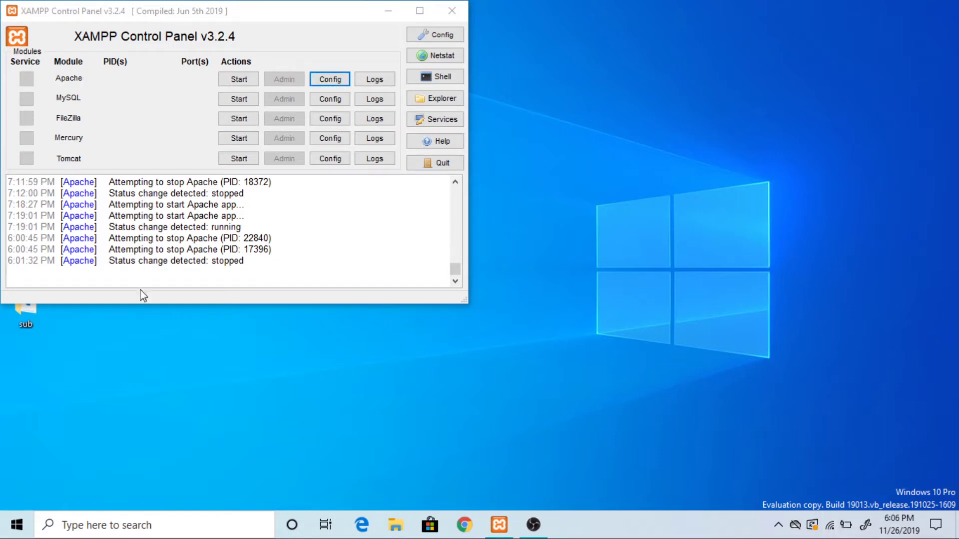
Start the Apache module and move the XAMPP Control Panel window clear of the desktop icons
left_click(127, 80)
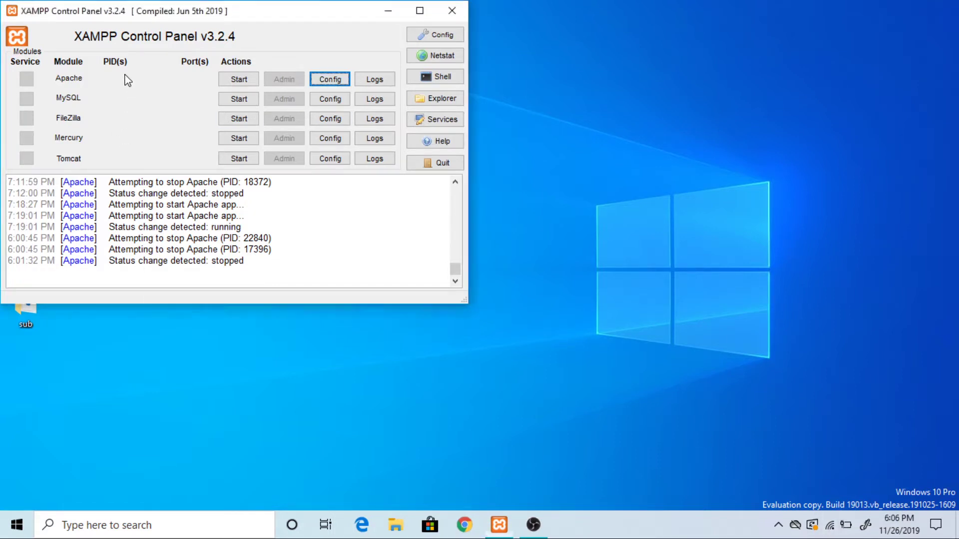
left_click(237, 85)
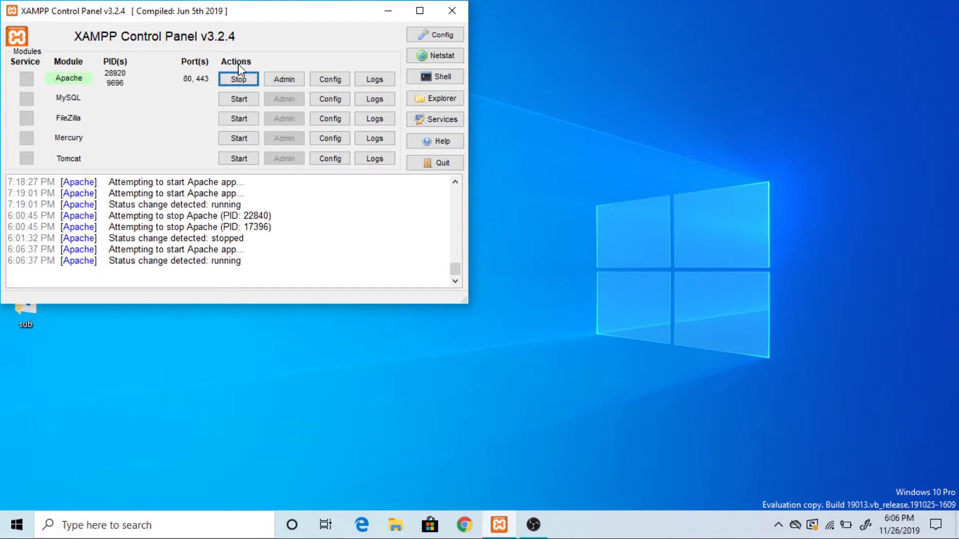
left_click_drag(325, 11, 737, 53)
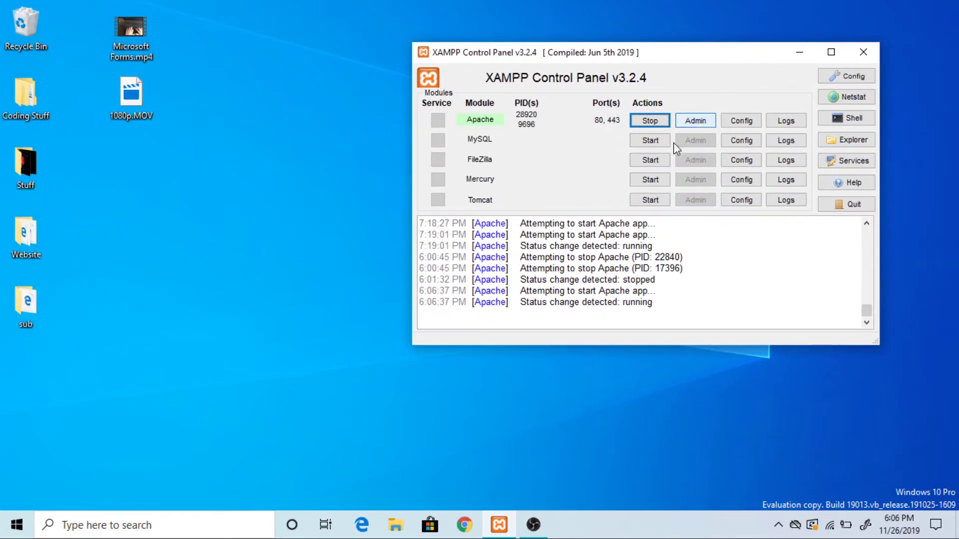
Load localhost in a maximized Chrome window to check the served file index, and close the browser
left_click(460, 527)
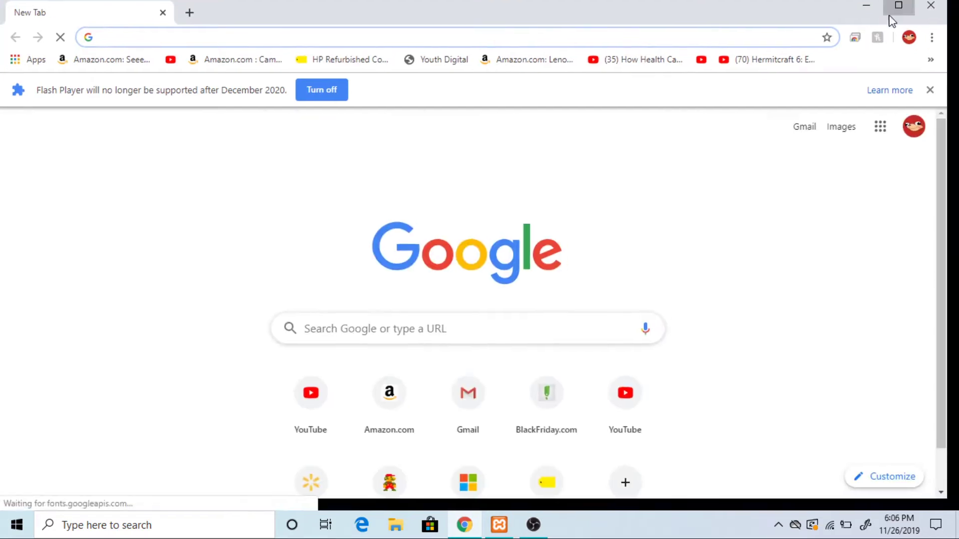
left_click(904, 13)
type("localhost")
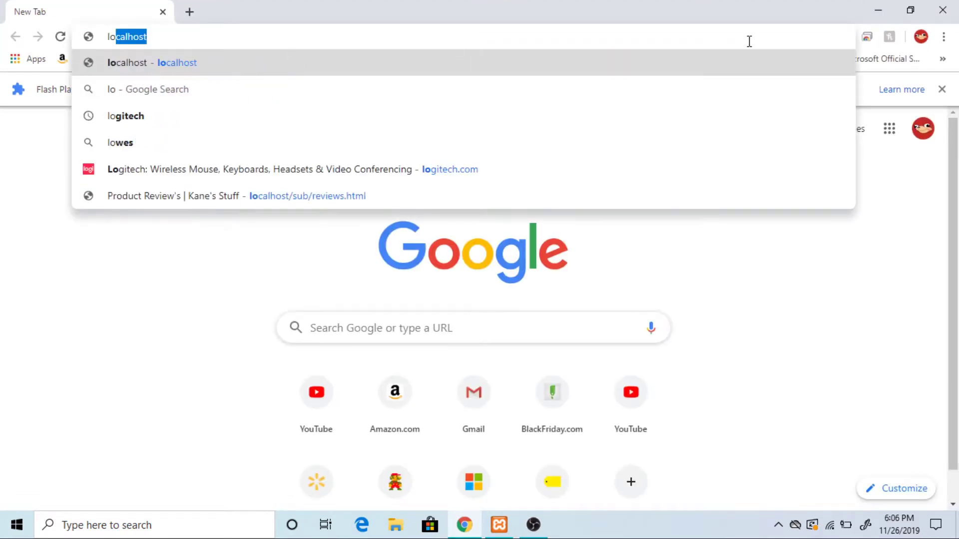
key("Return")
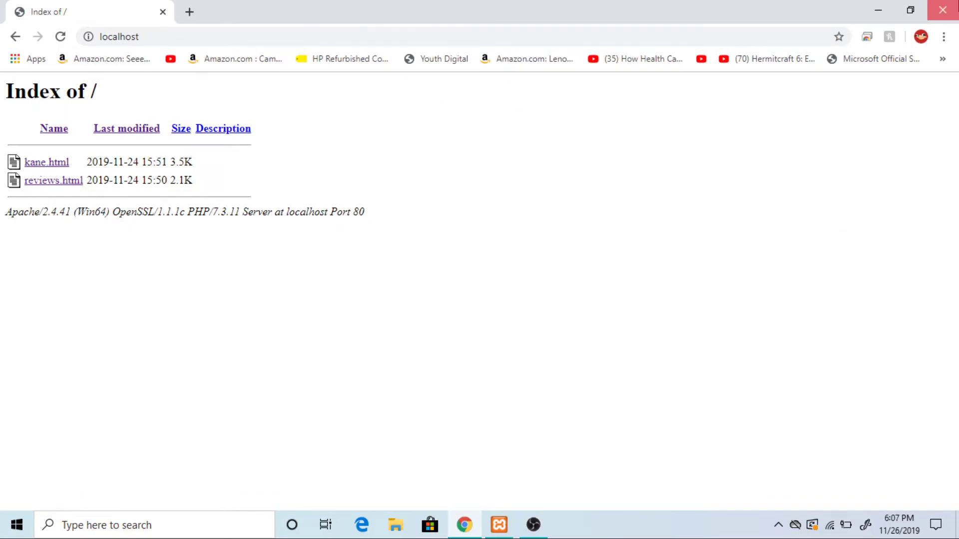
left_click(943, 10)
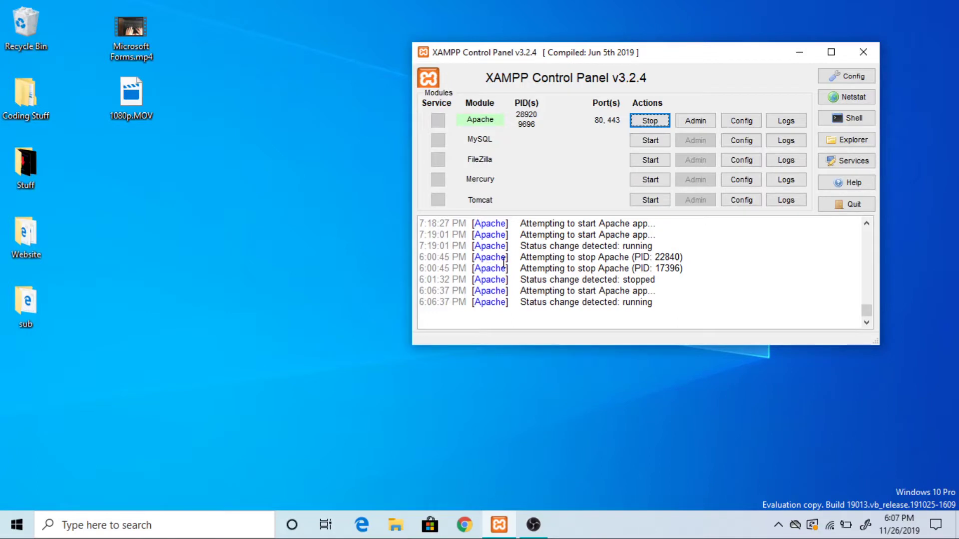
Open Task Manager and view the computer's CPU performance details
key("ctrl+shift+Escape")
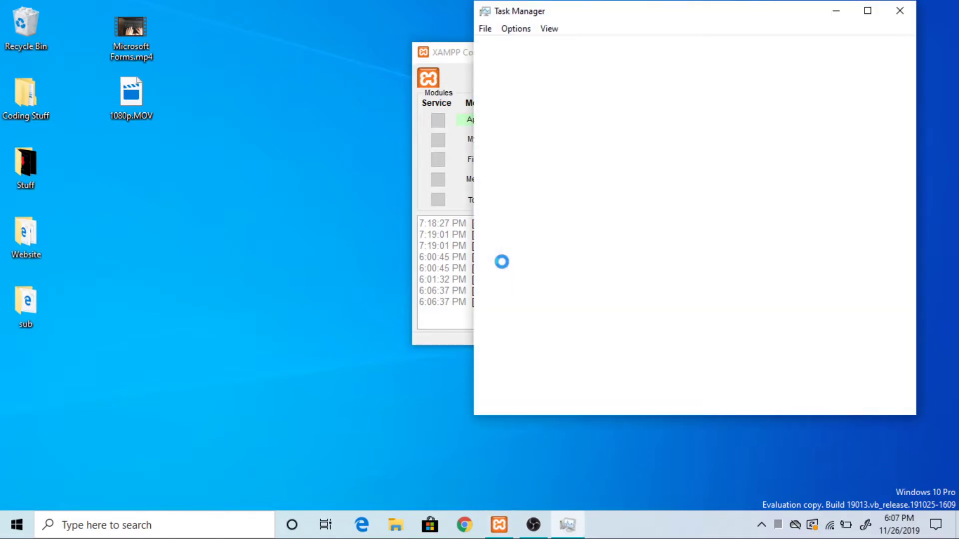
left_click(542, 50)
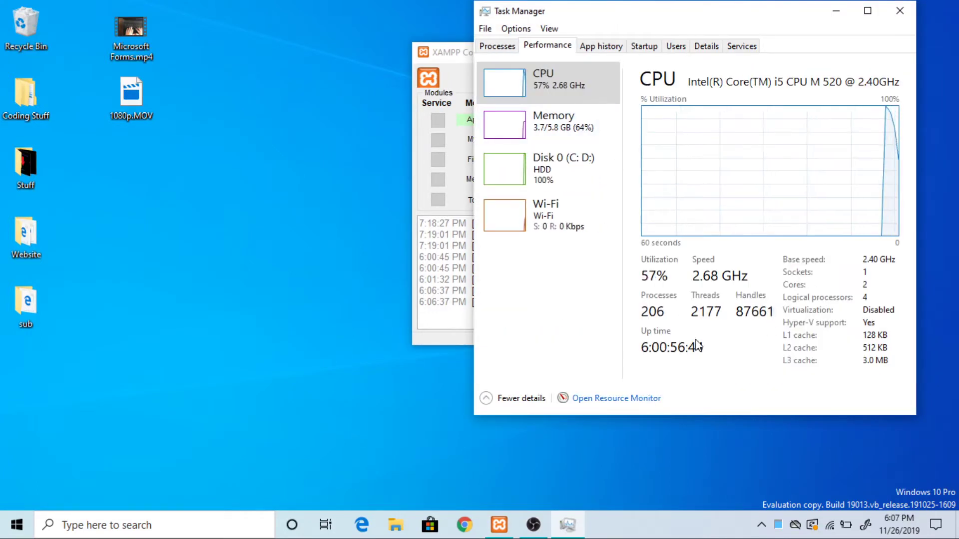
Examine the Wi-Fi adapter's IPv4 address in the performance details, and close Task Manager
left_click(587, 225)
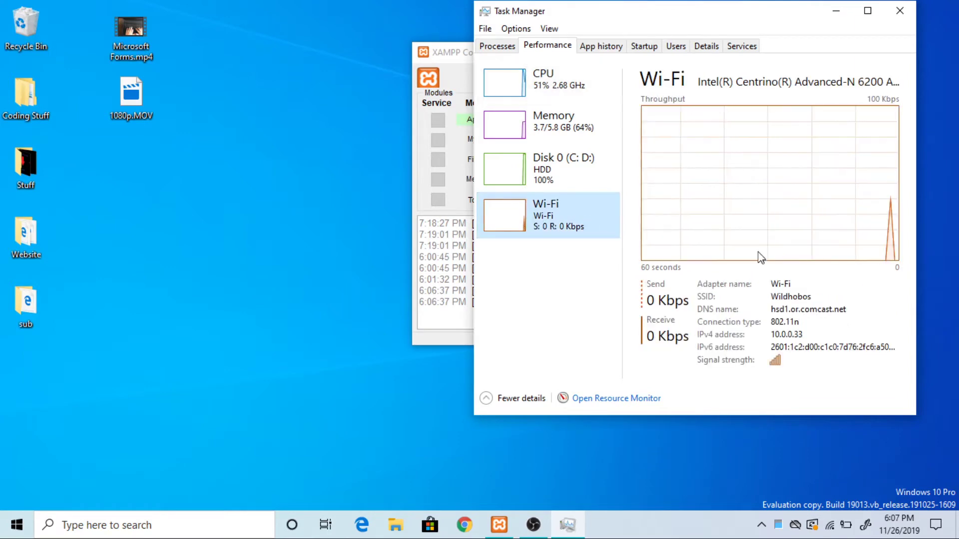
left_click(775, 338)
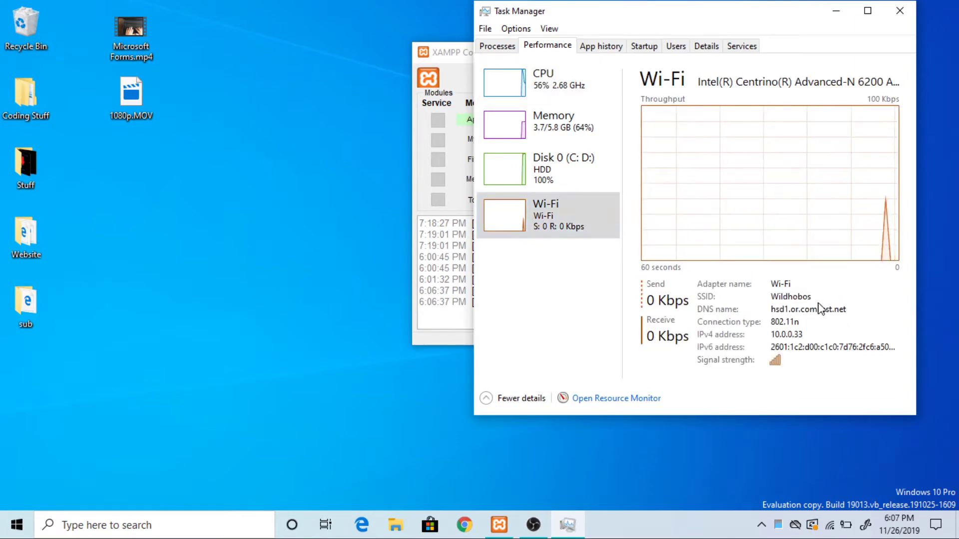
left_click(899, 11)
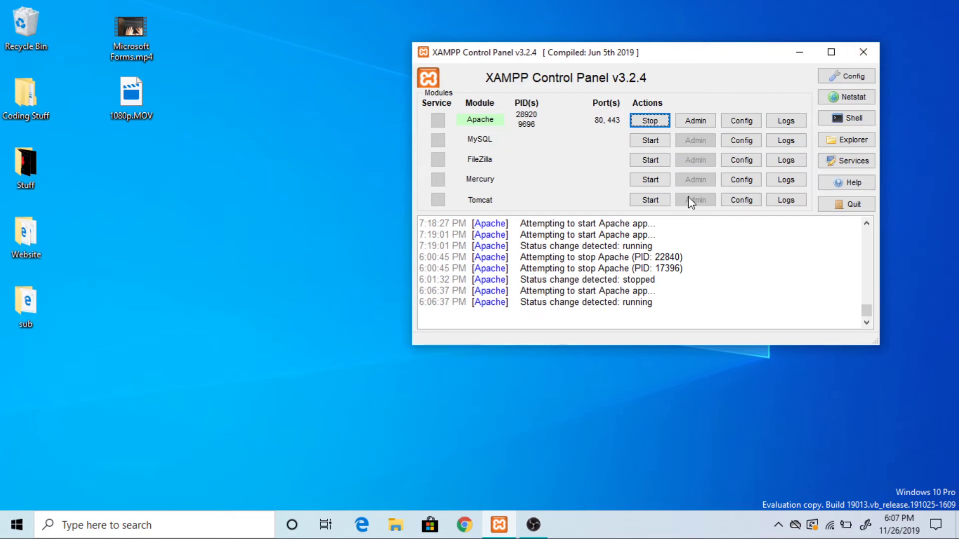
Open a Command Prompt and run ipconfig to look up the Wi-Fi adapter's IPv4 address
key("super+r")
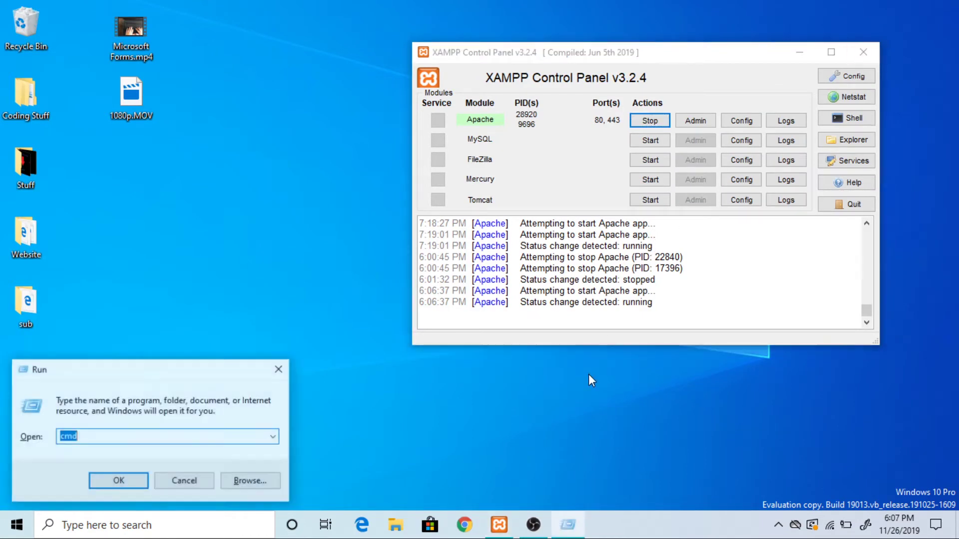
key("Return")
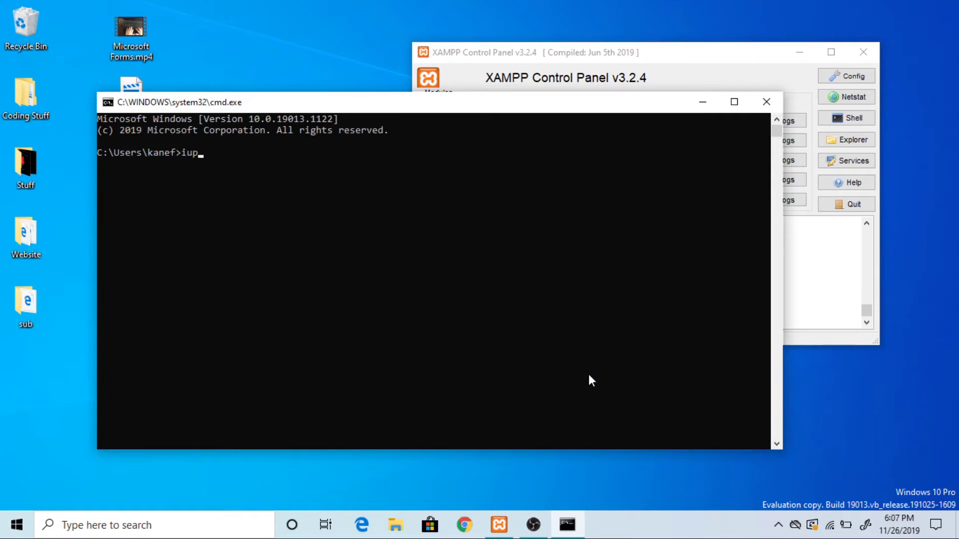
type("ipconfig")
key("Return")
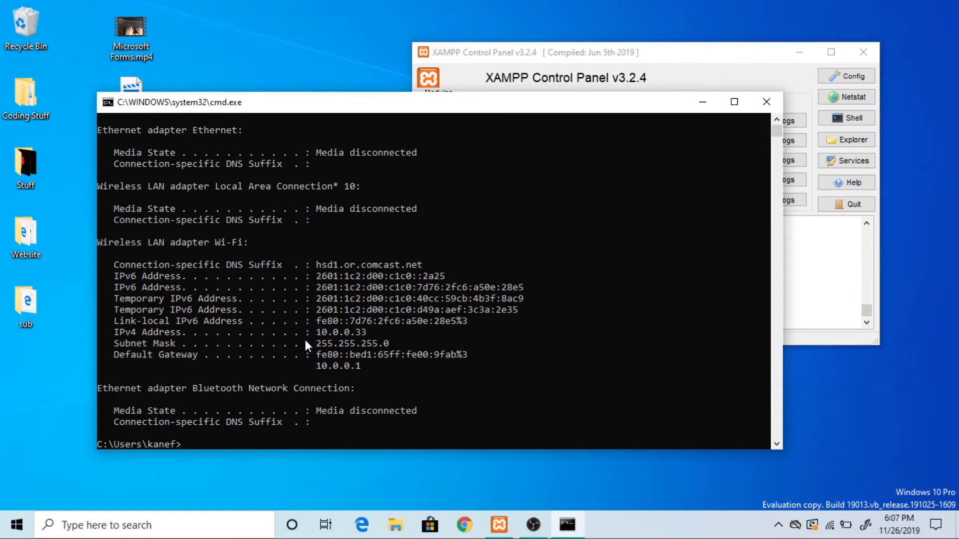
Open Chrome and load the computer's local IP address, 10.0.0.33, to reach the Apache file index
left_click(459, 526)
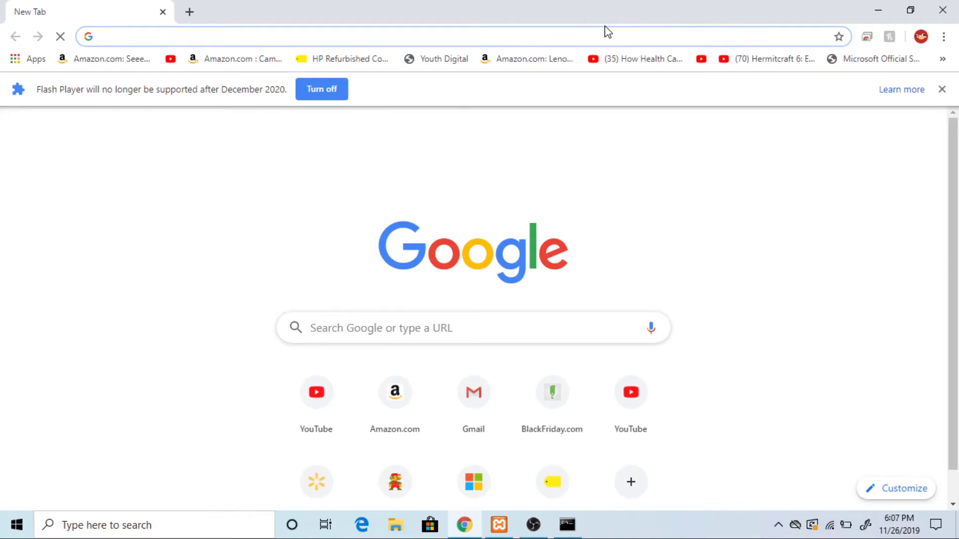
type("10.0.0.")
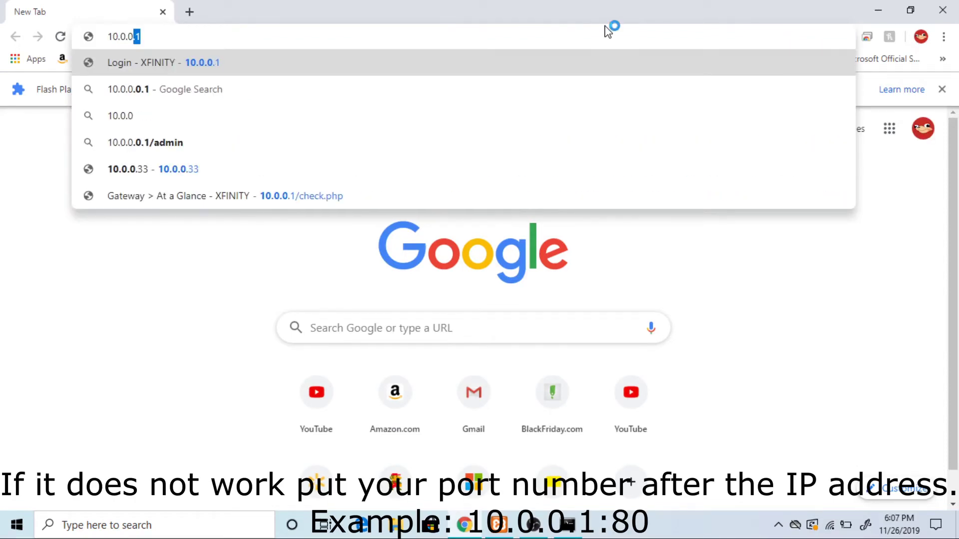
type("33")
key("Return")
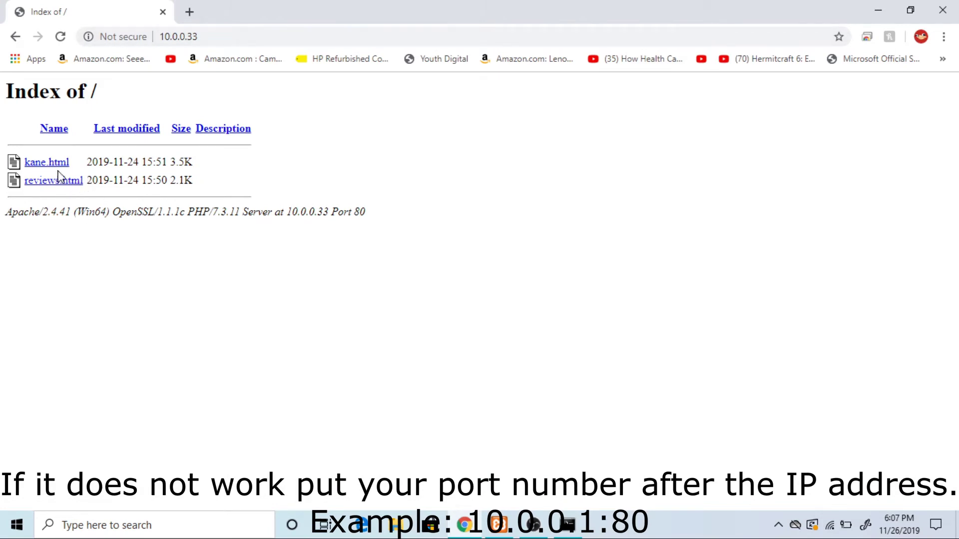
Open the site's main HTML page from the file index, and check its content and the Product Reviews and Home links
left_click(35, 164)
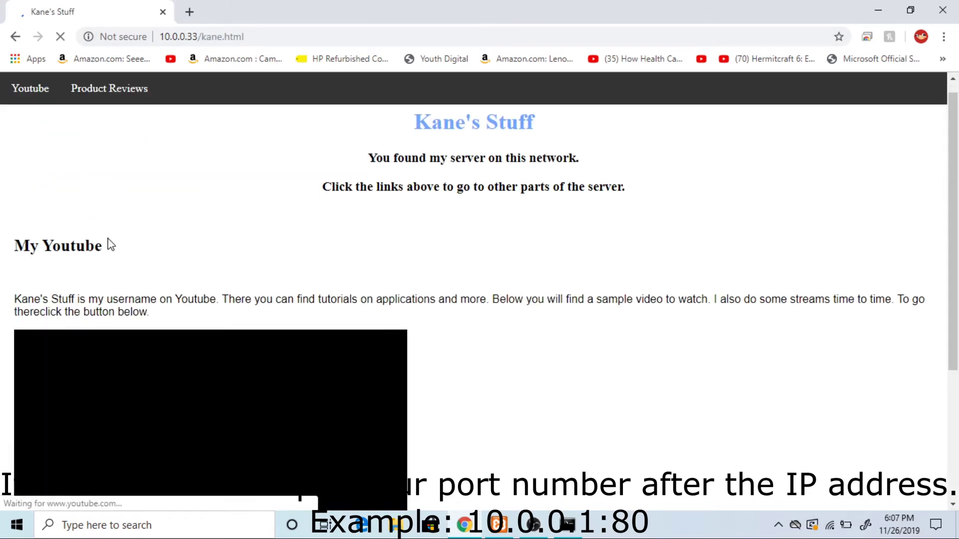
scroll(272, 328, "down", 4)
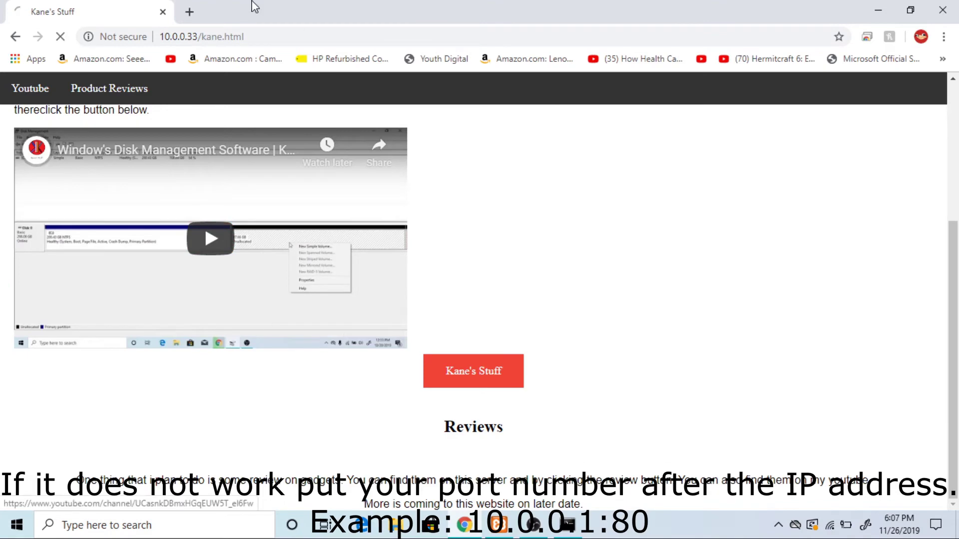
left_click(9, 37)
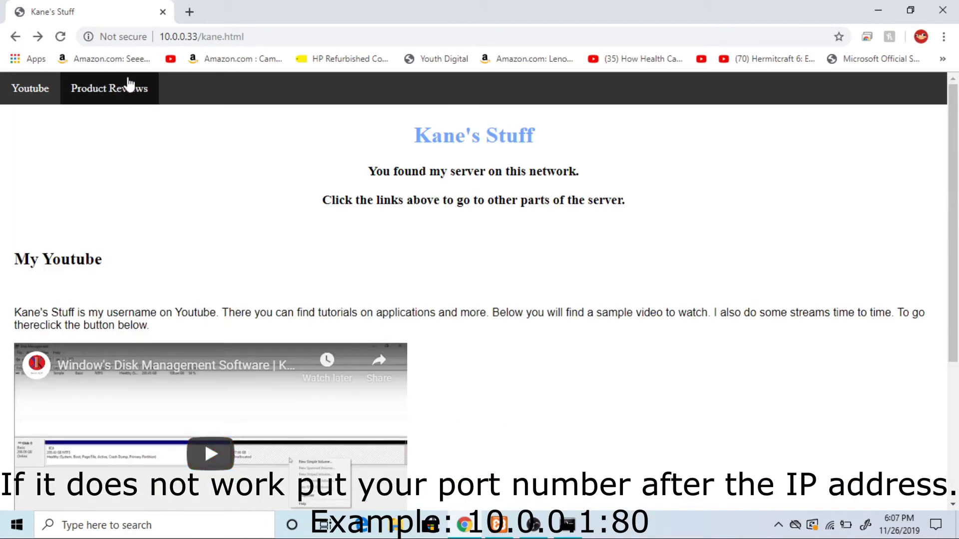
left_click(122, 89)
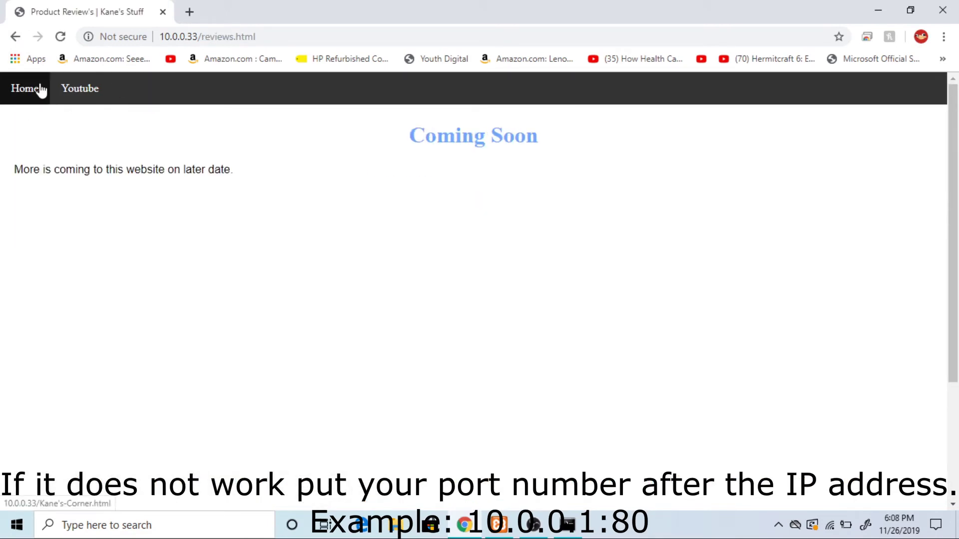
left_click(39, 89)
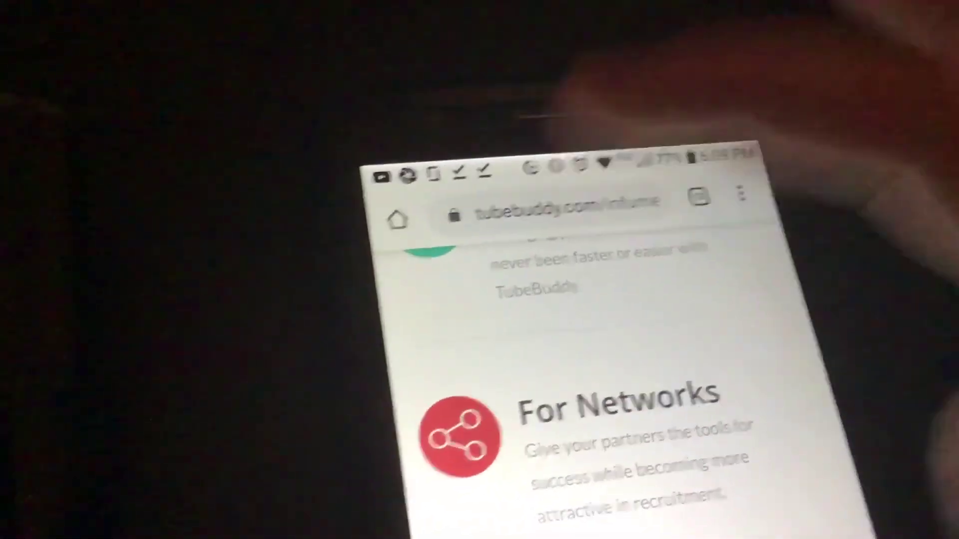
left_click(565, 212)
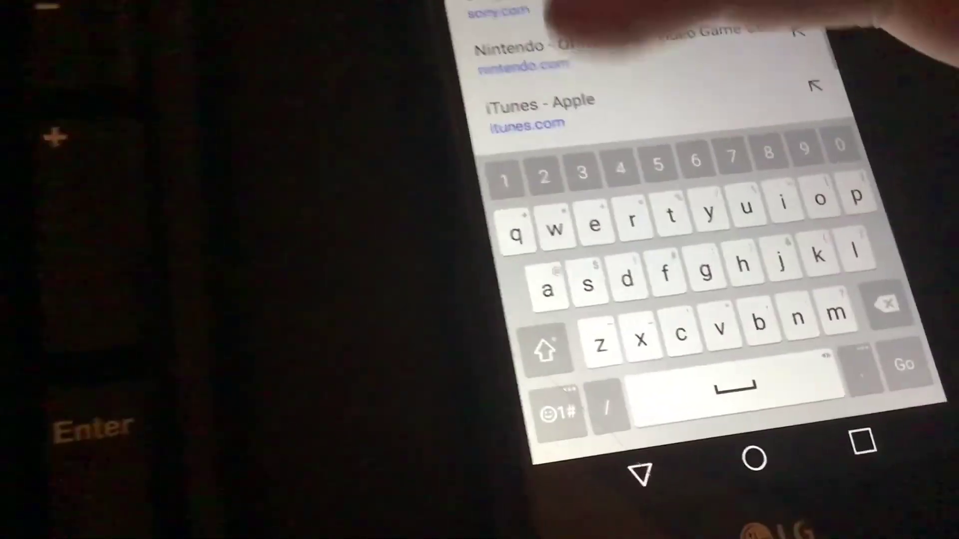